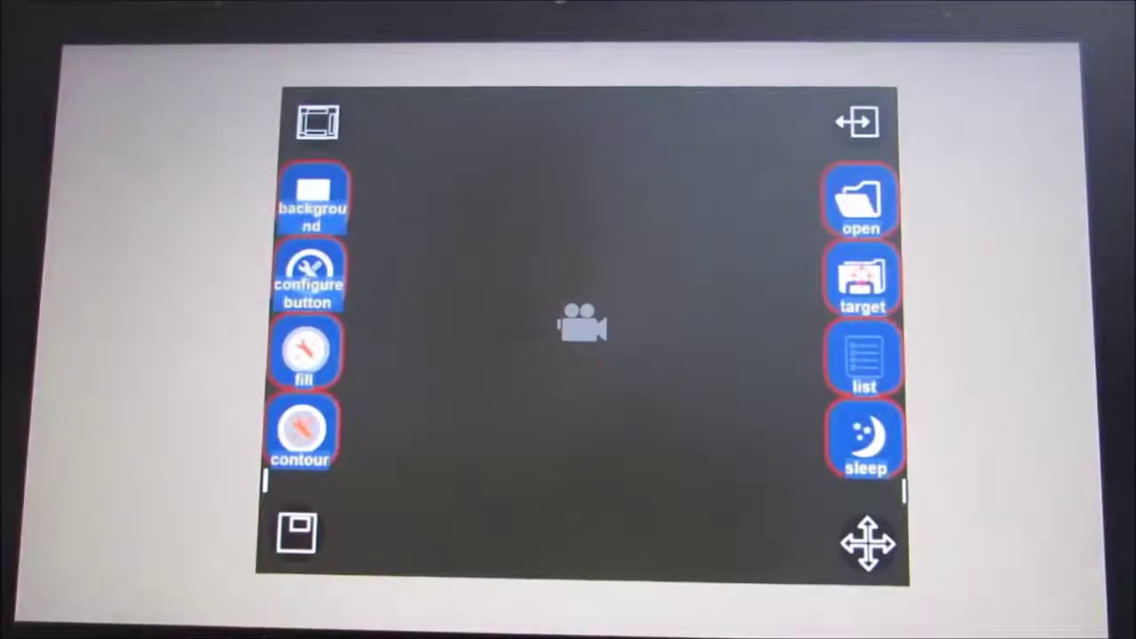
- Reveal the settings sidebars and switch the side buttons to icons only, without text labels
left_click(84, 428)
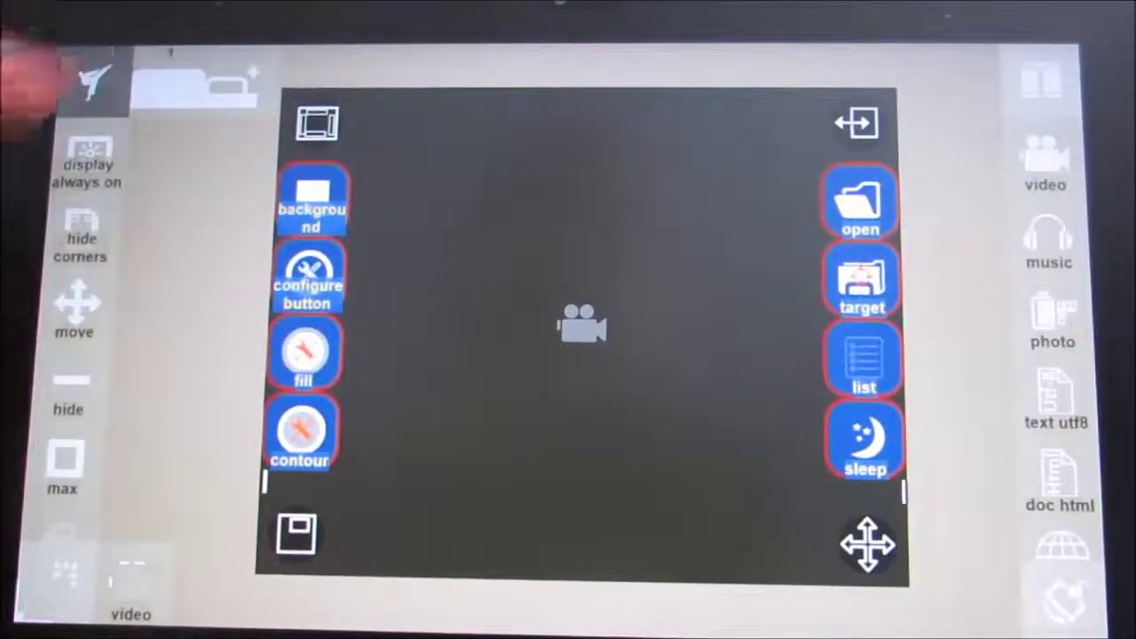
left_click_drag(85, 330, 93, 93)
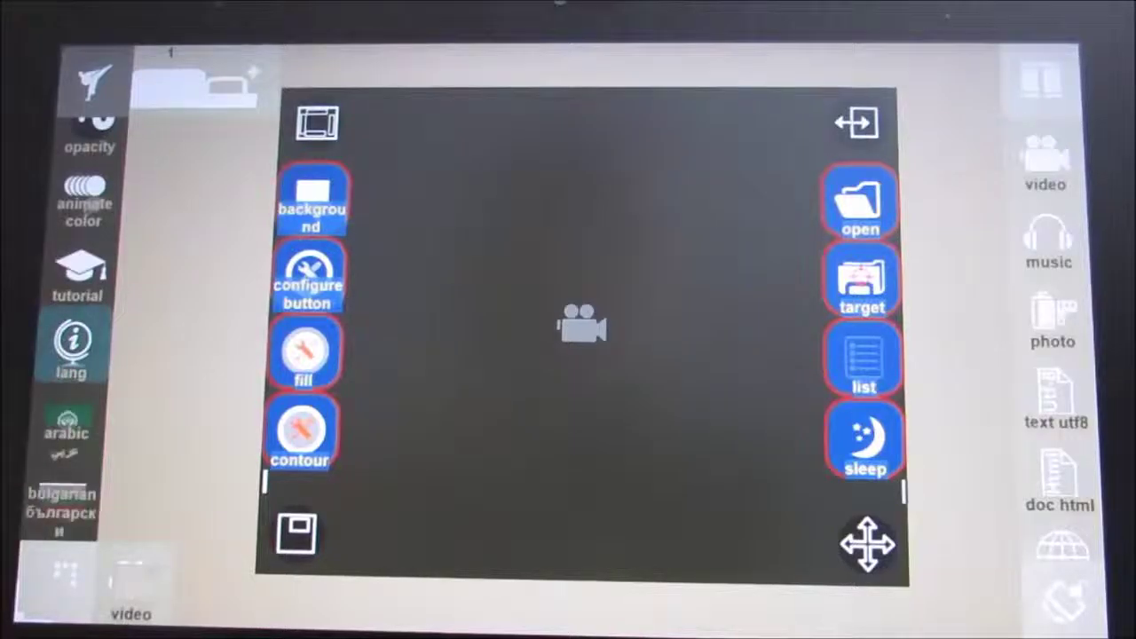
left_click_drag(93, 404, 53, 151)
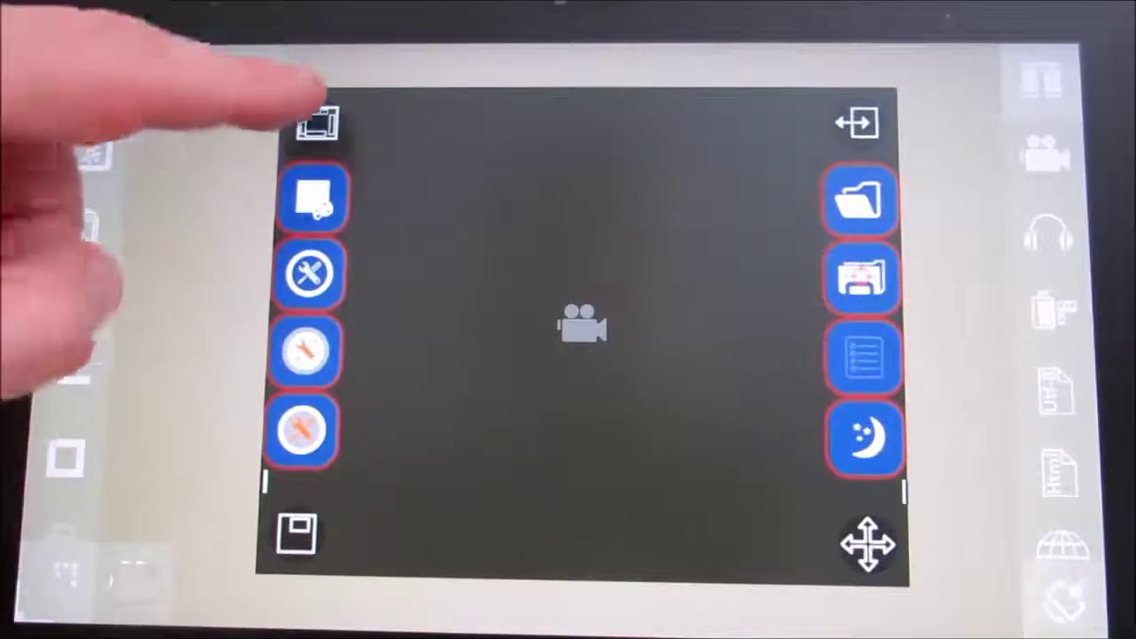
- Hide the round side buttons, restore them, then remove the four corner icons
left_click(71, 380)
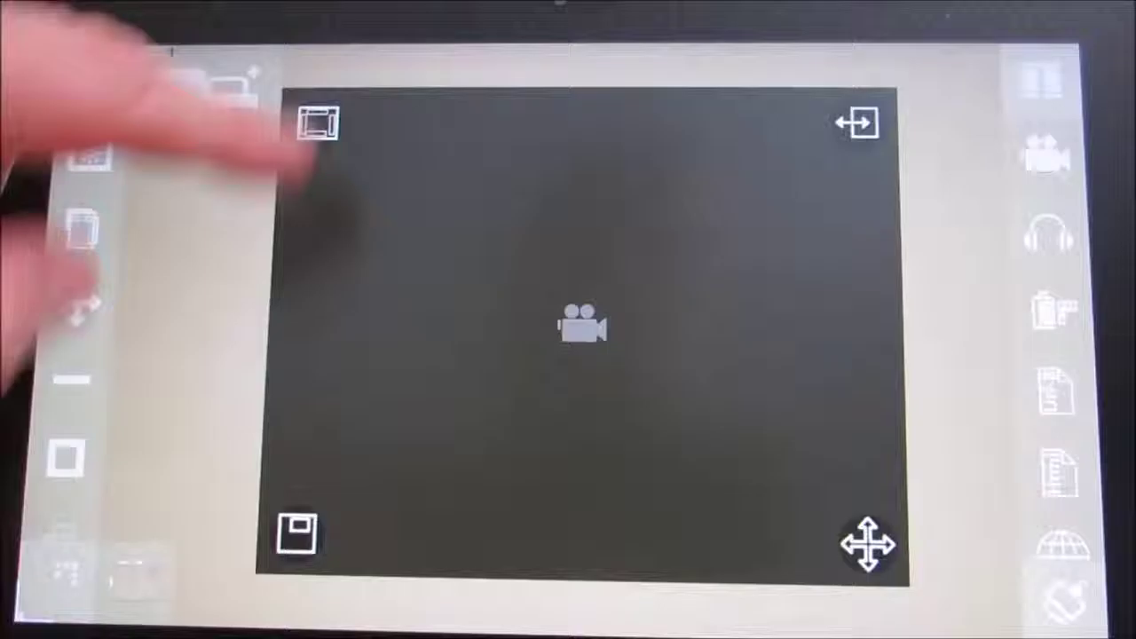
left_click(93, 80)
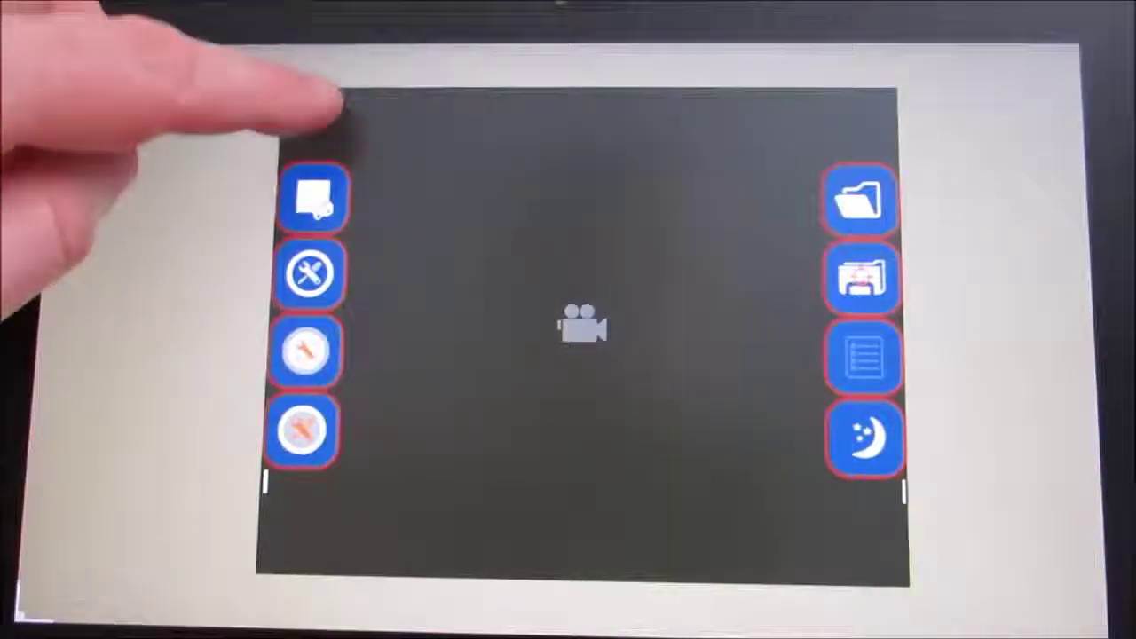
left_click(324, 116)
- Drag the button row left, then bring the hidden left button column back
left_click_drag(390, 197, 155, 259)
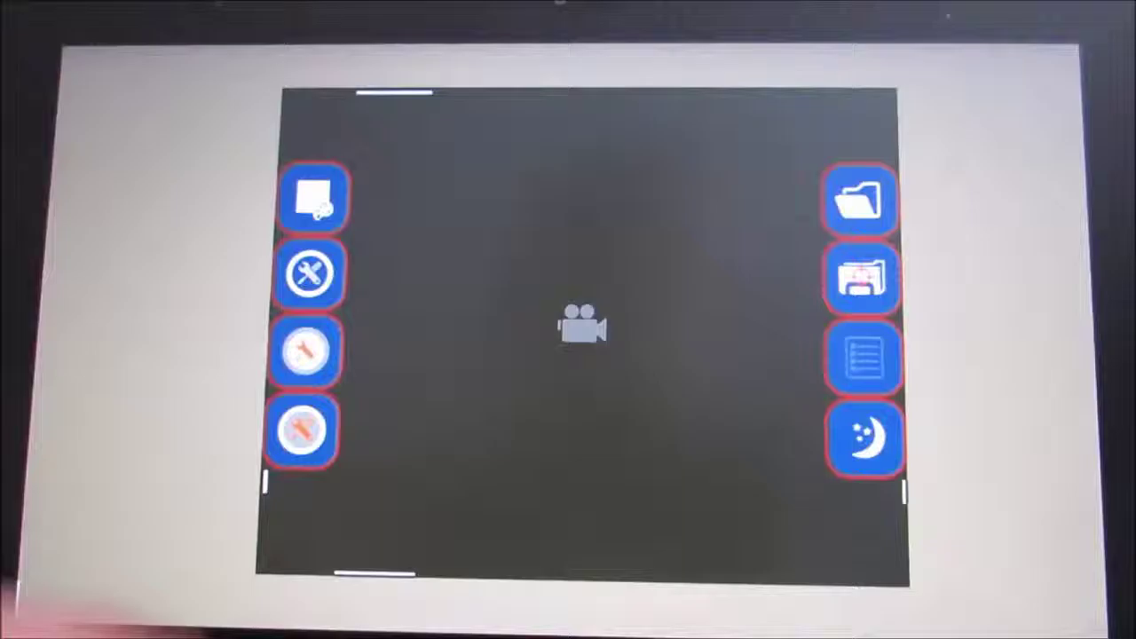
left_click_drag(302, 431, 302, 373)
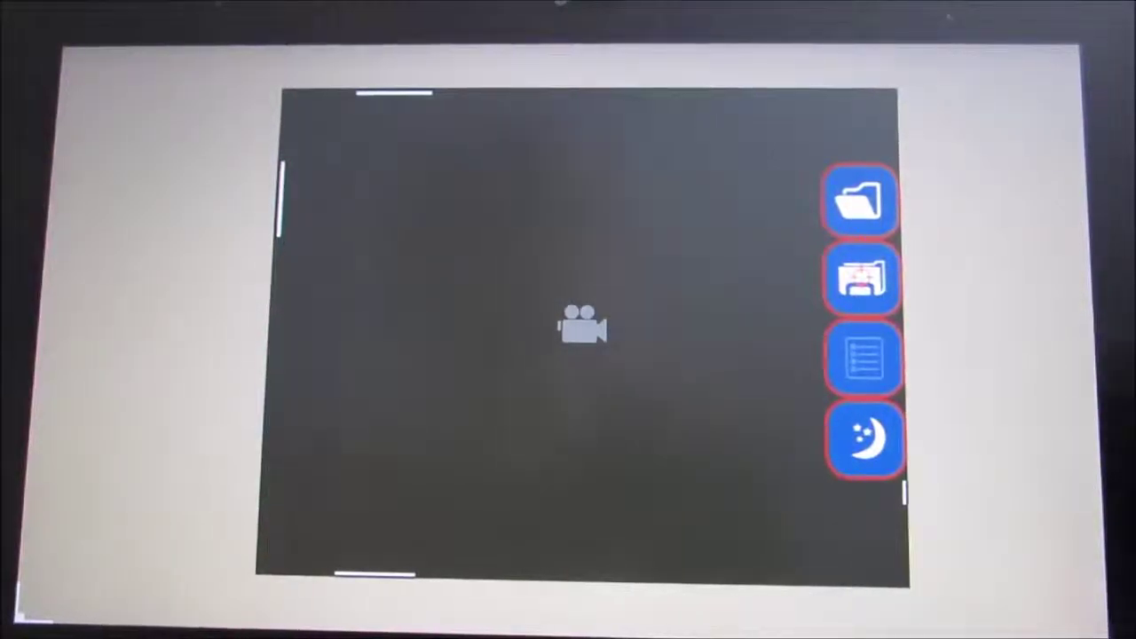
left_click_drag(866, 355, 866, 298)
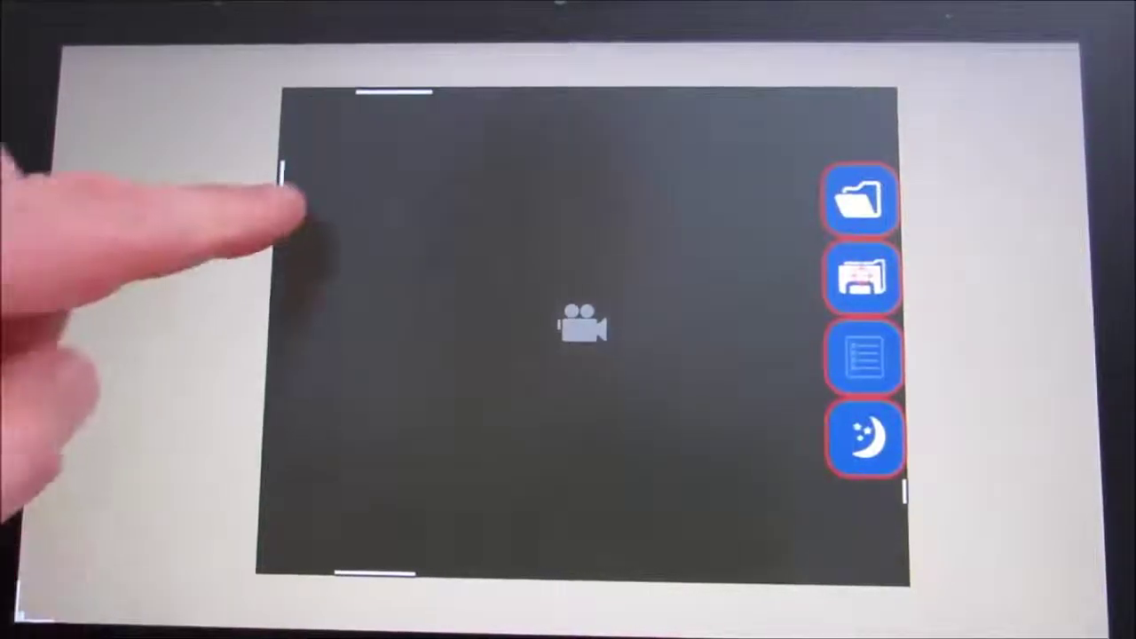
left_click(282, 202)
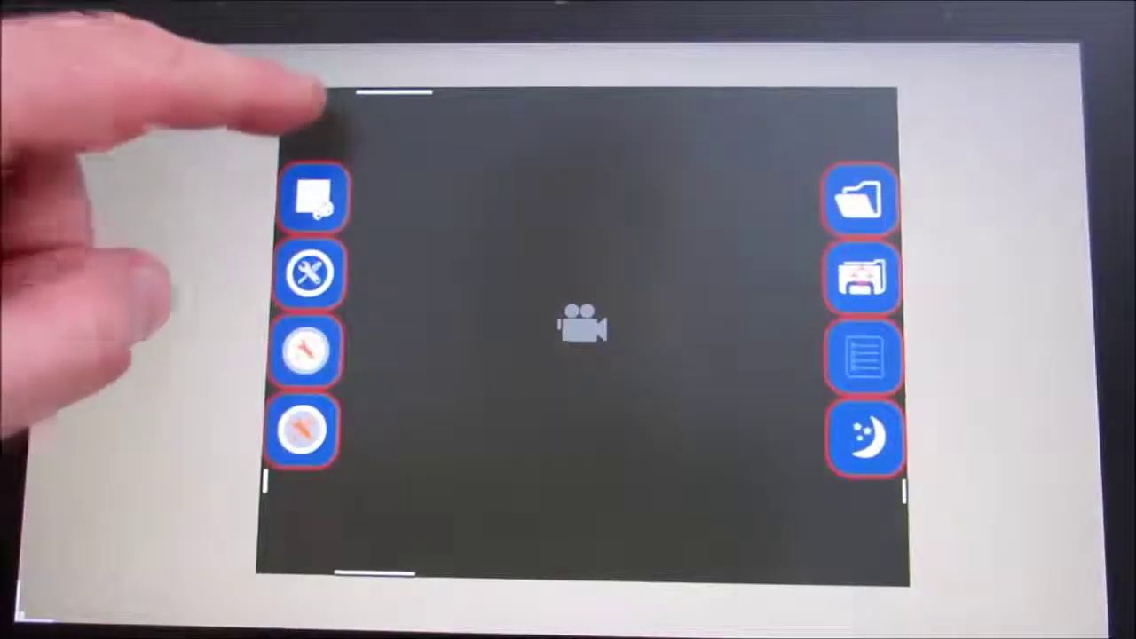
- Make the left buttons a floating group and place it, expanded, at the panel's bottom right
left_click(320, 102)
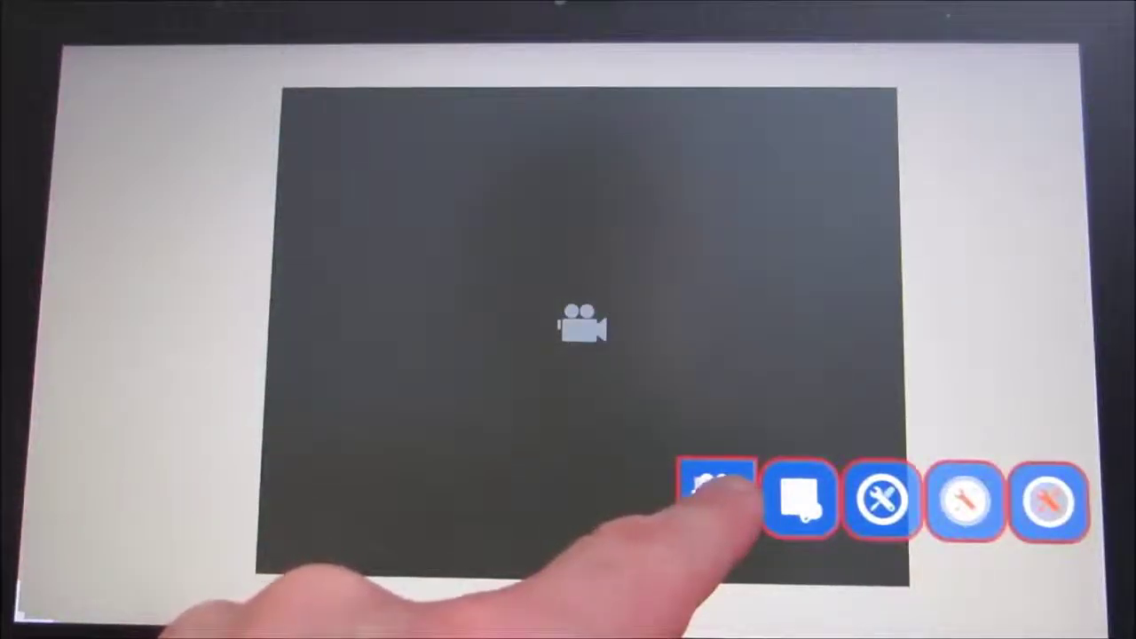
left_click(711, 493)
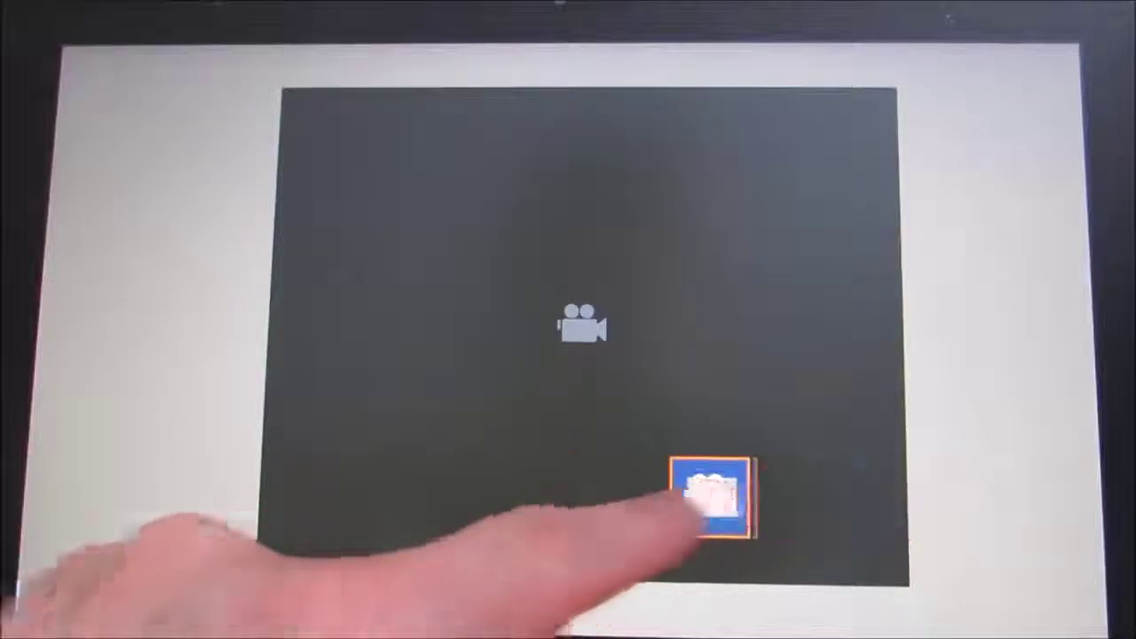
left_click(689, 494)
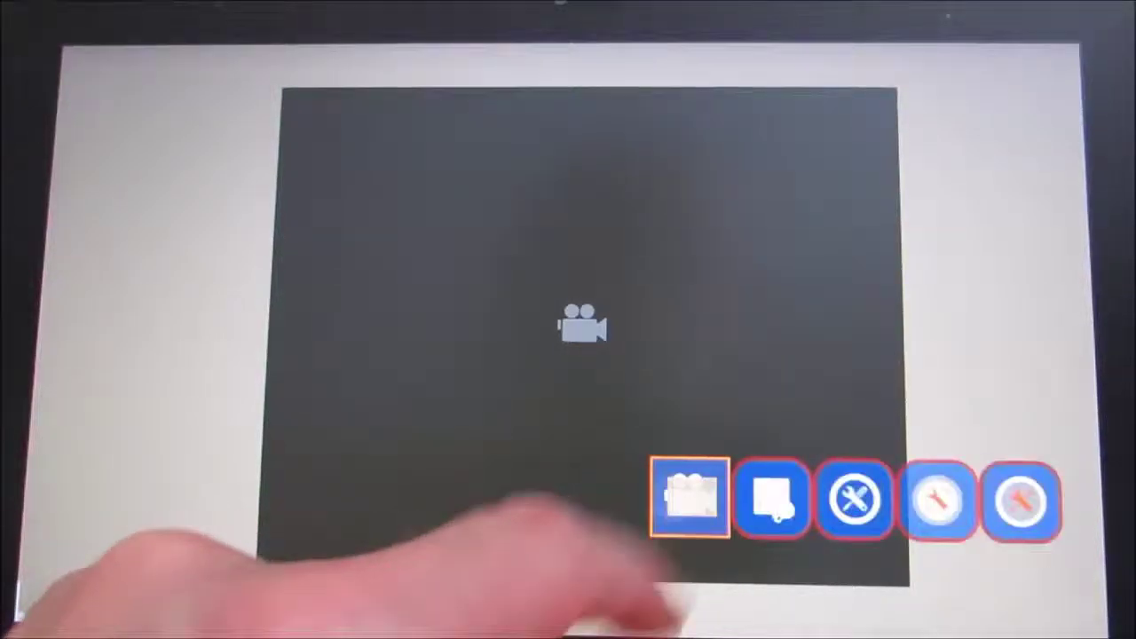